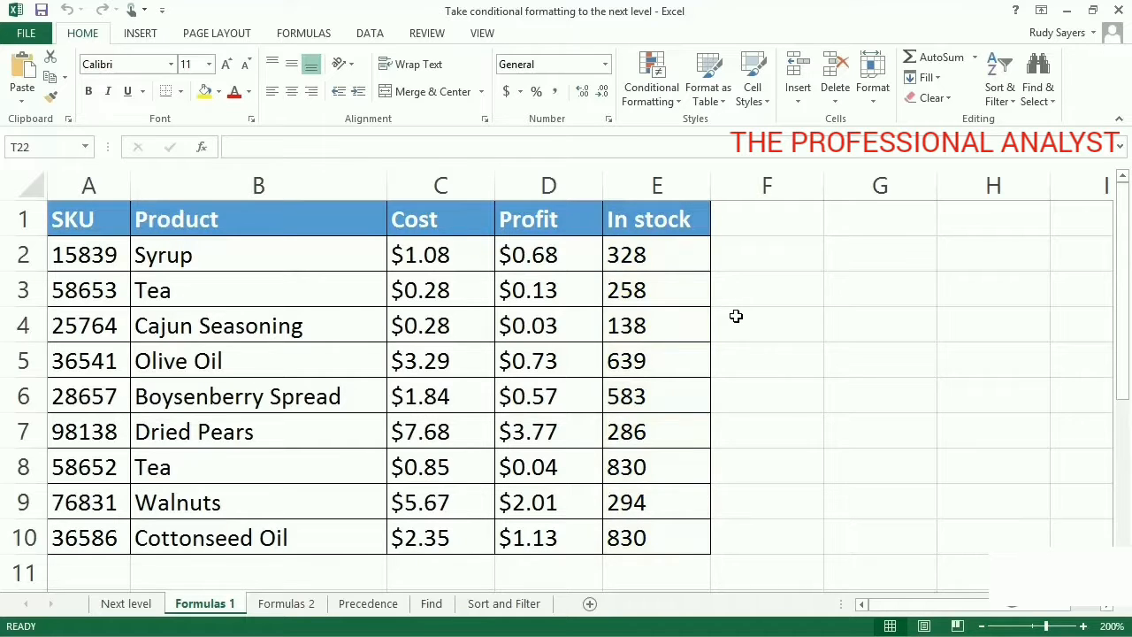
# Start a formula-based conditional formatting rule for the product names in B2:B10 using =E2>300.
pyautogui.click(360, 269)
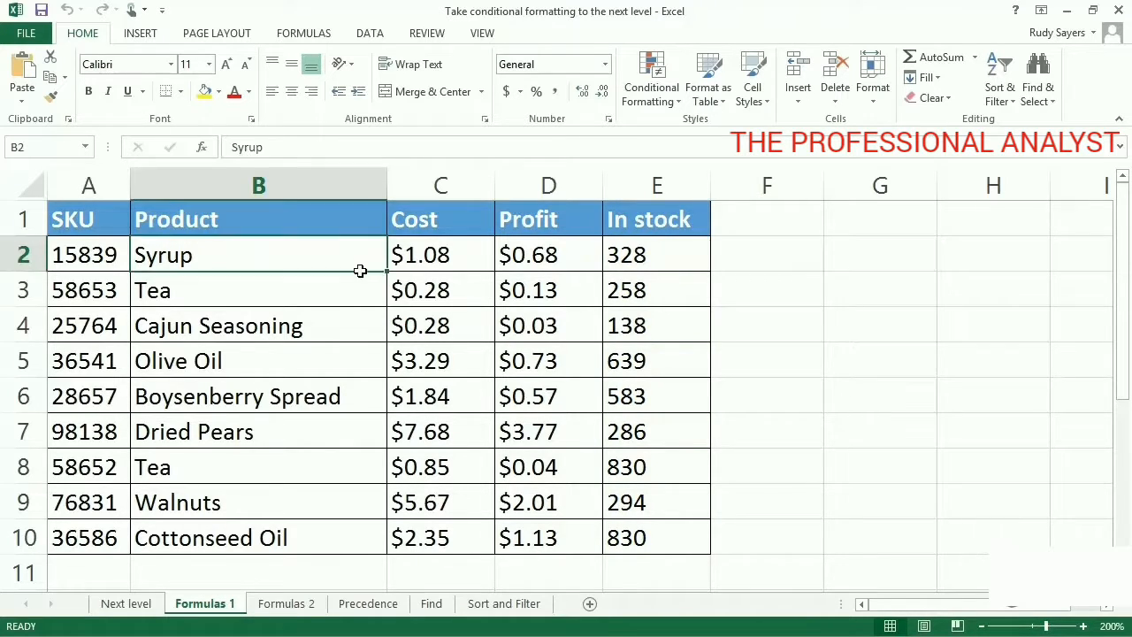
pyautogui.moveTo(360, 269); pyautogui.dragTo(339, 534)
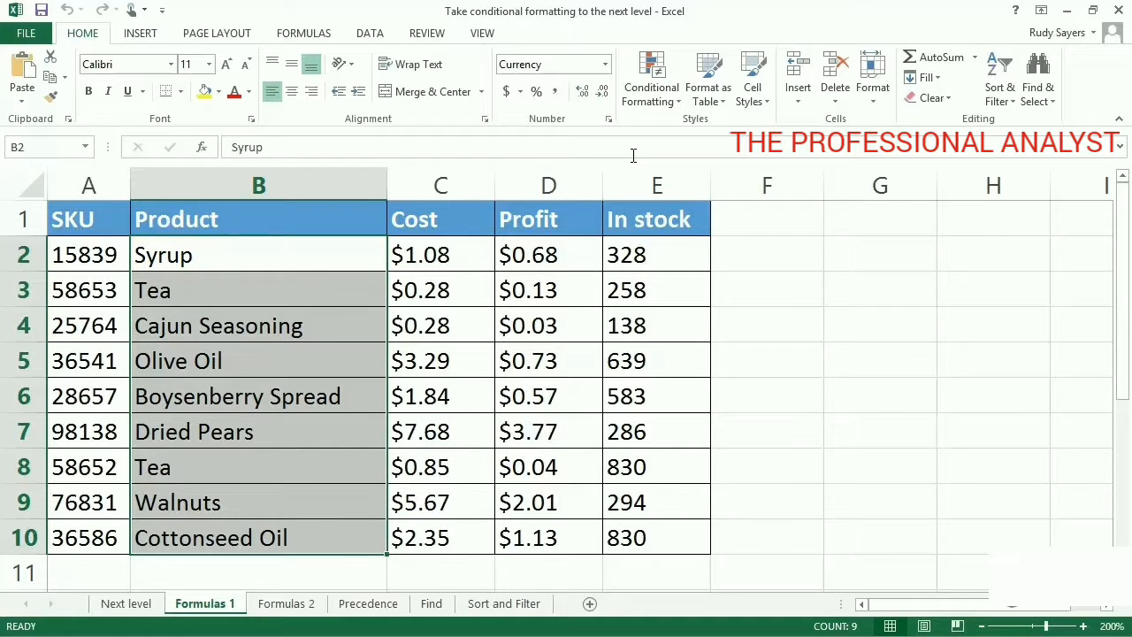
pyautogui.click(661, 107)
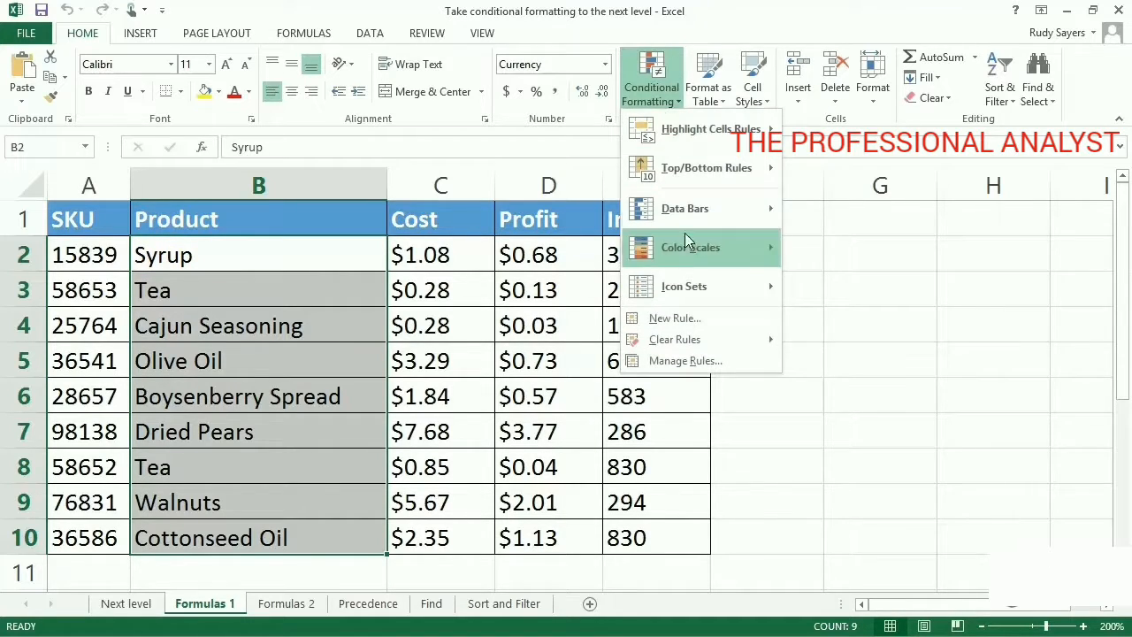
pyautogui.click(674, 319)
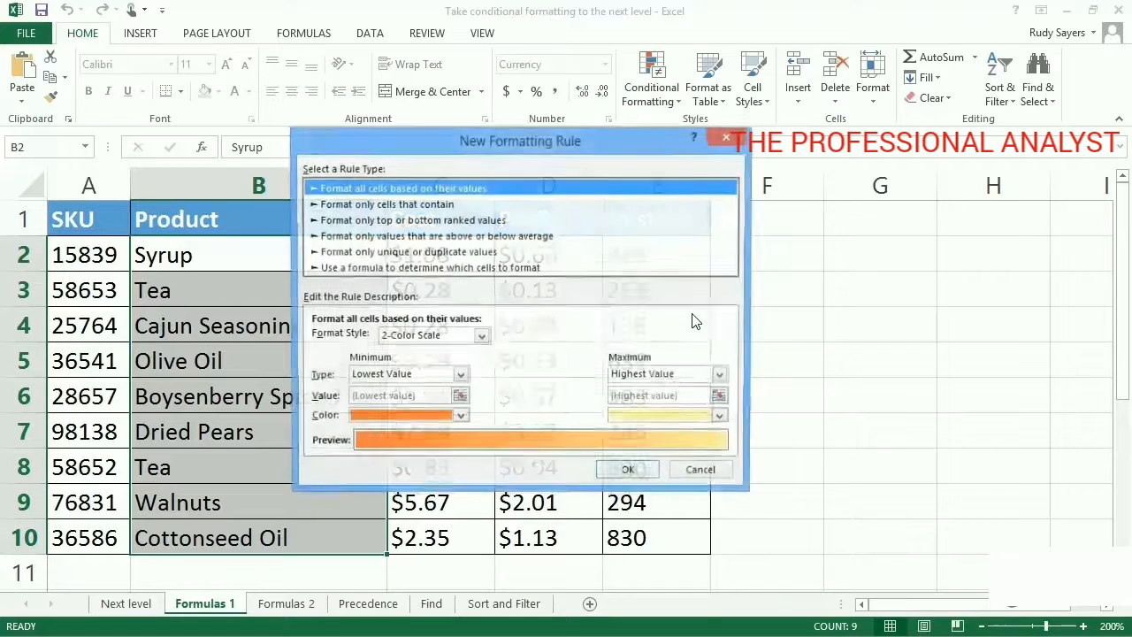
pyautogui.click(557, 268)
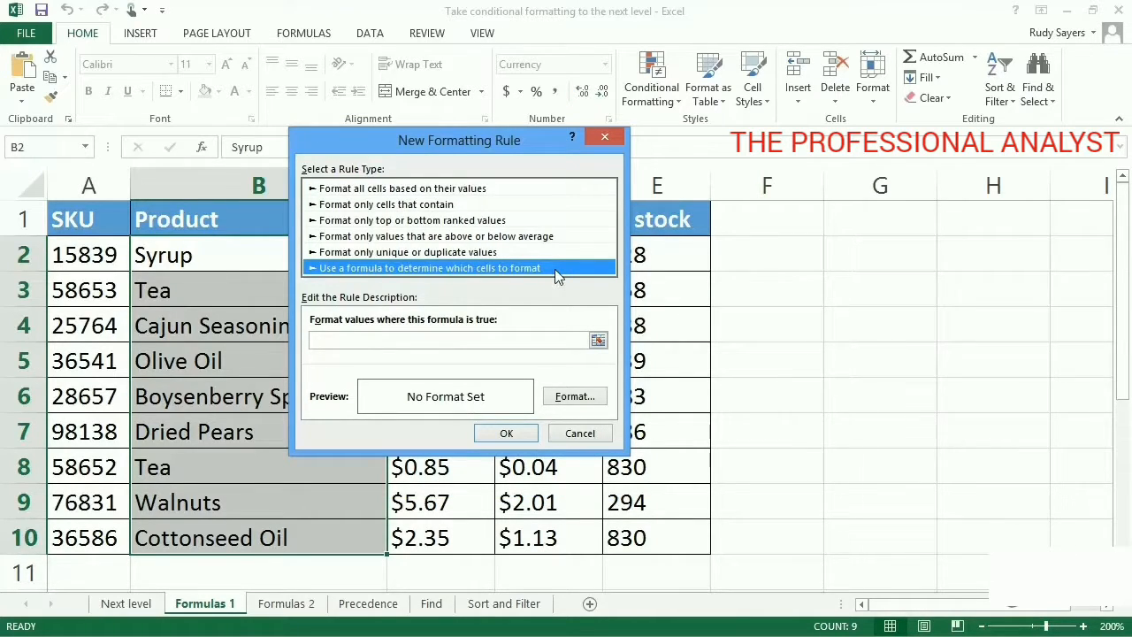
pyautogui.click(533, 340)
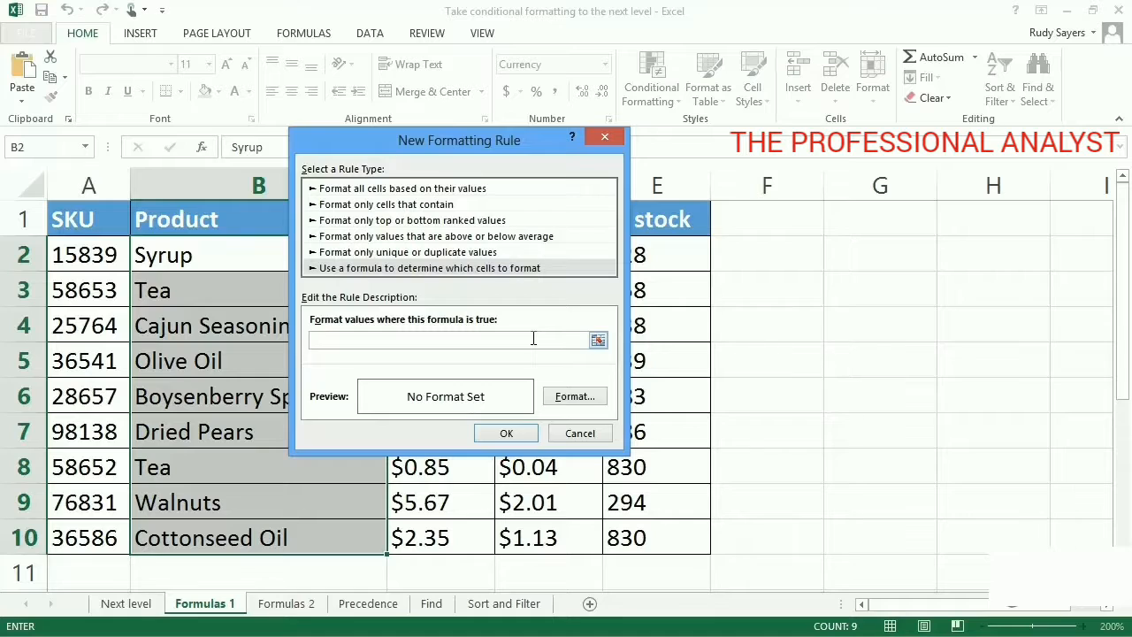
pyautogui.write('=E2>300')
# Give the rule a standard blue fill and apply it to the product names.
pyautogui.click(572, 397)
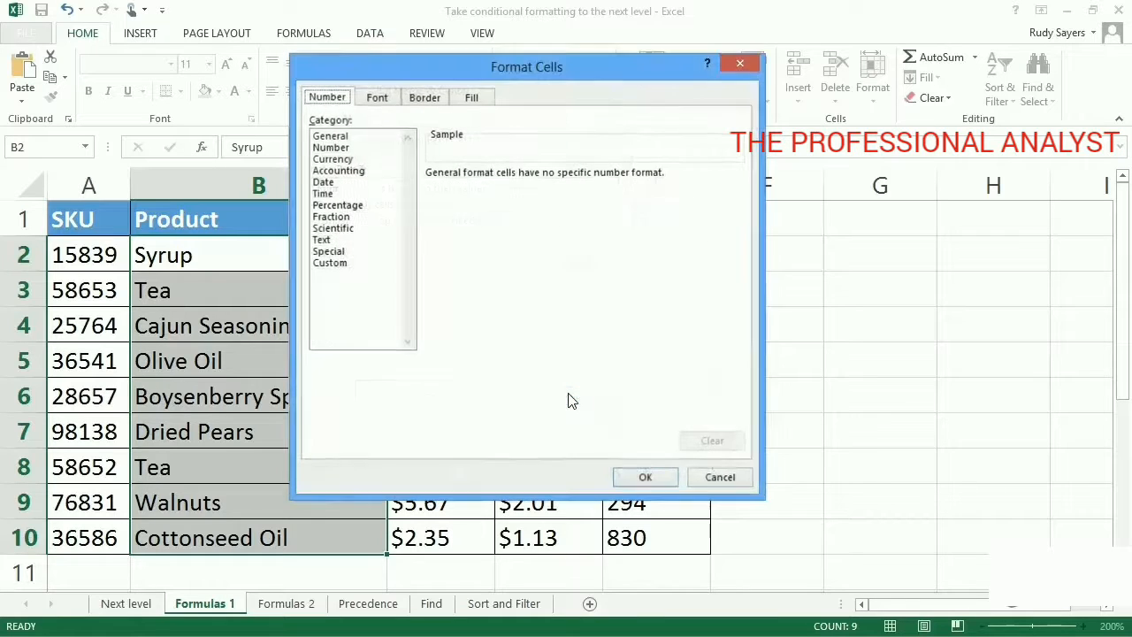
pyautogui.click(475, 100)
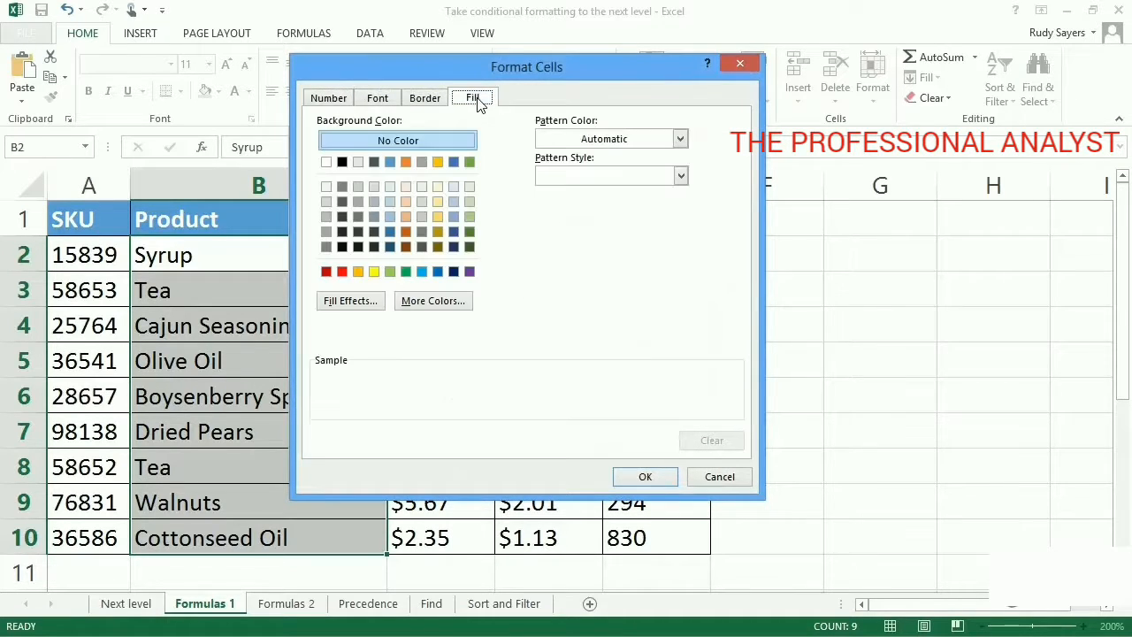
pyautogui.click(437, 271)
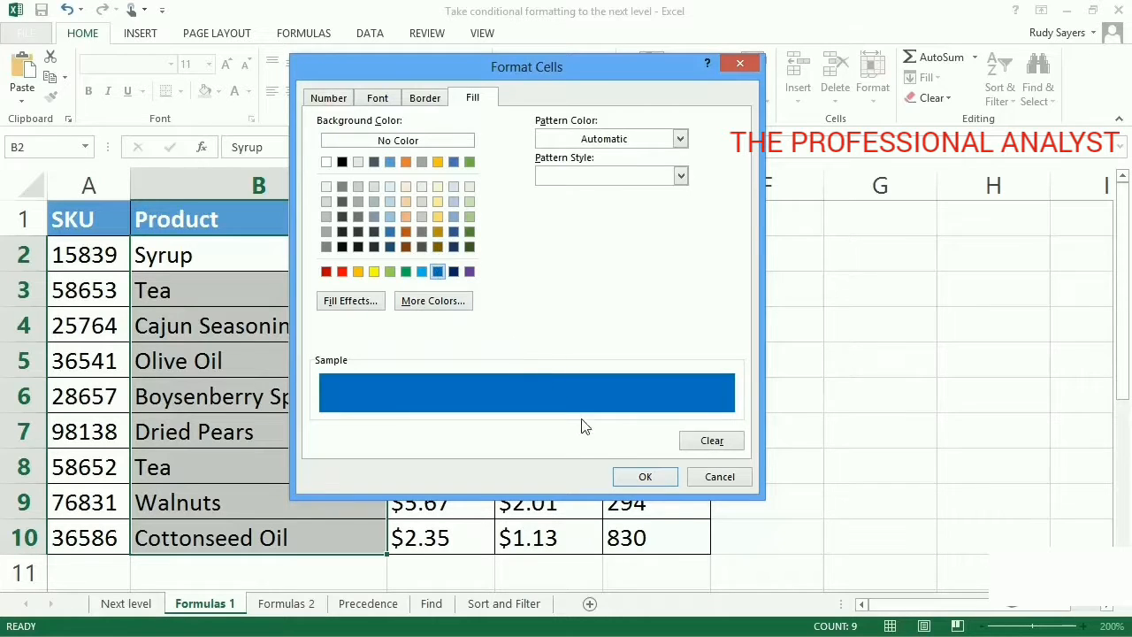
pyautogui.click(645, 477)
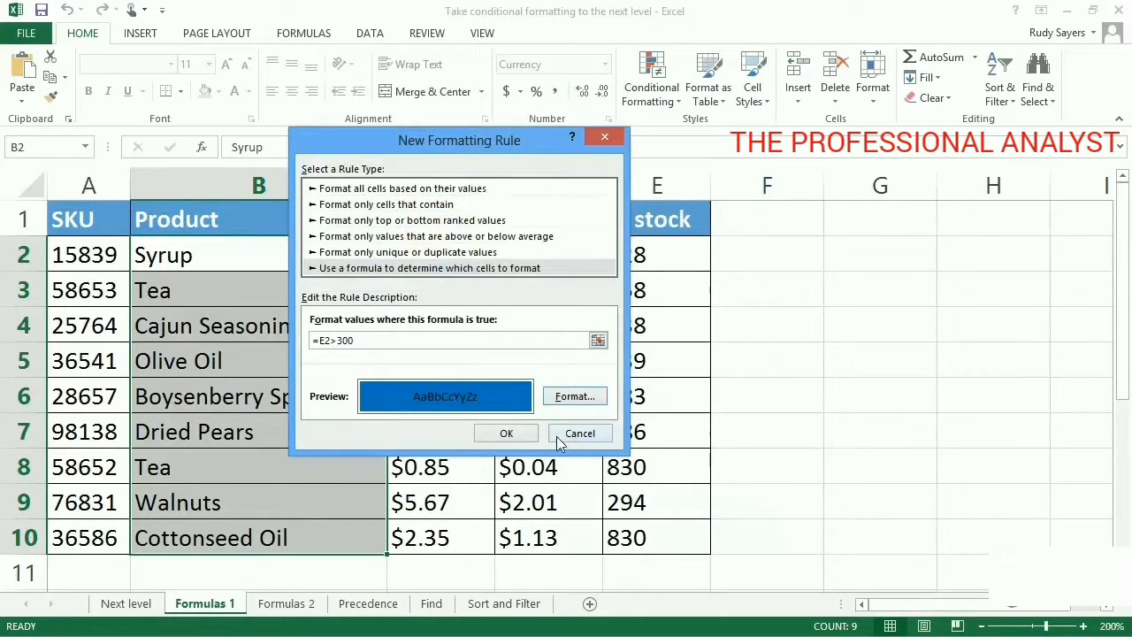
pyautogui.click(506, 433)
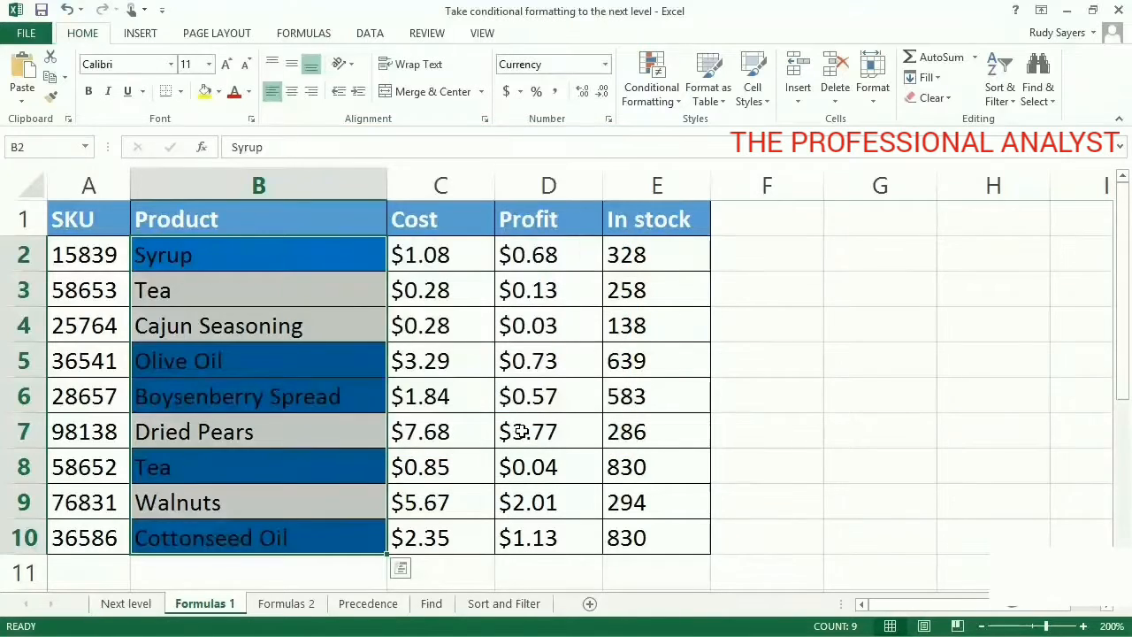
pyautogui.click(522, 431)
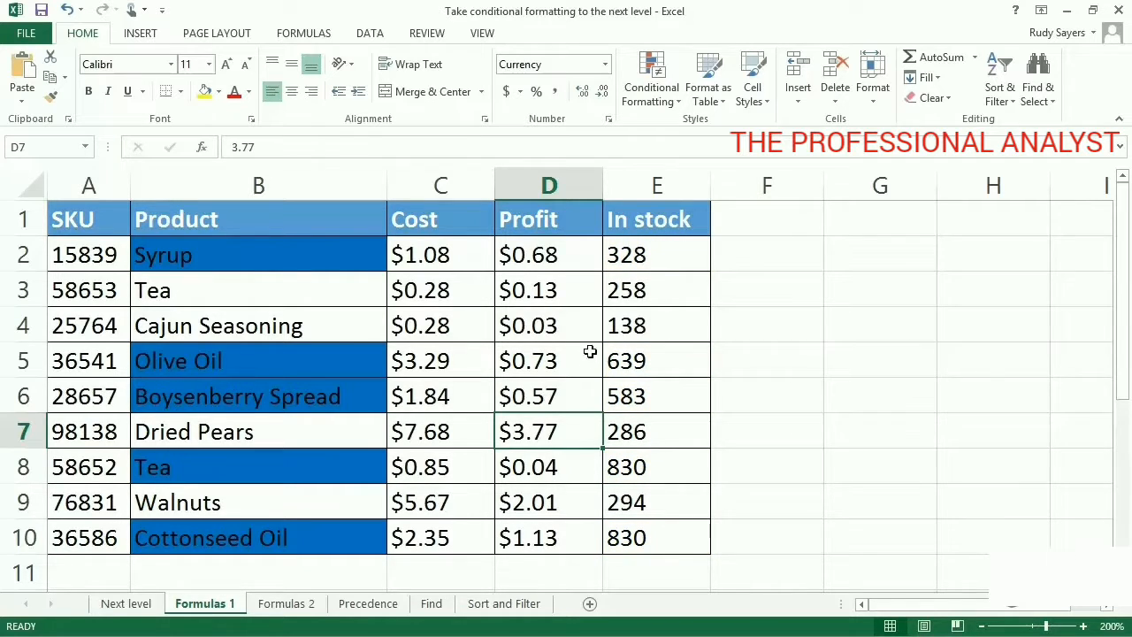
# Set the in-stock quantity in cell E3 to 356.
pyautogui.click(629, 297)
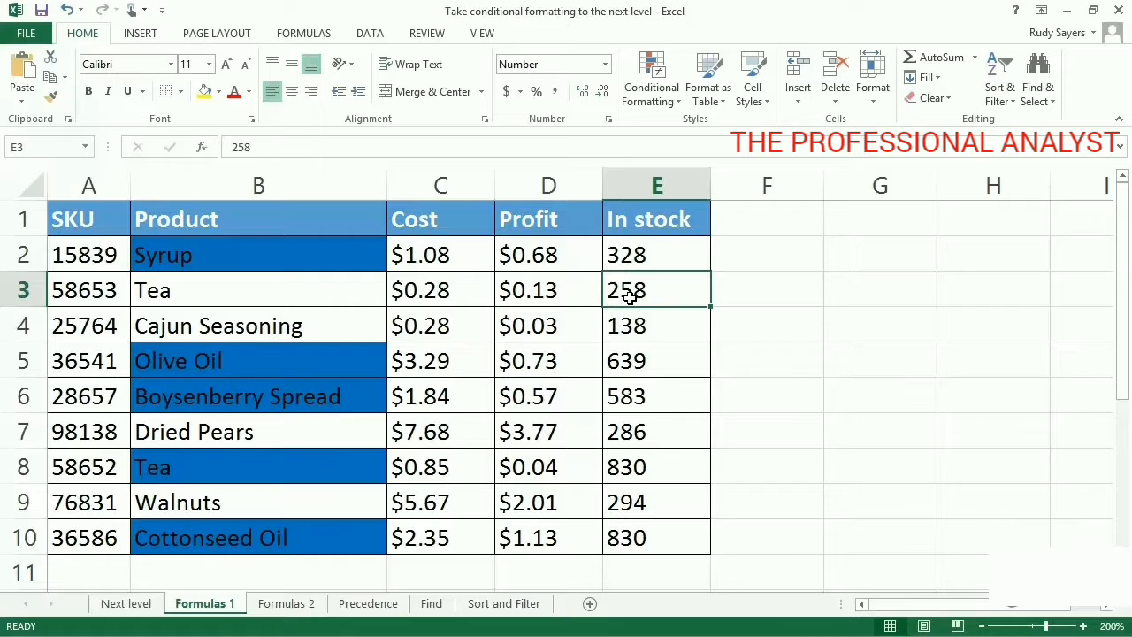
pyautogui.write('356')
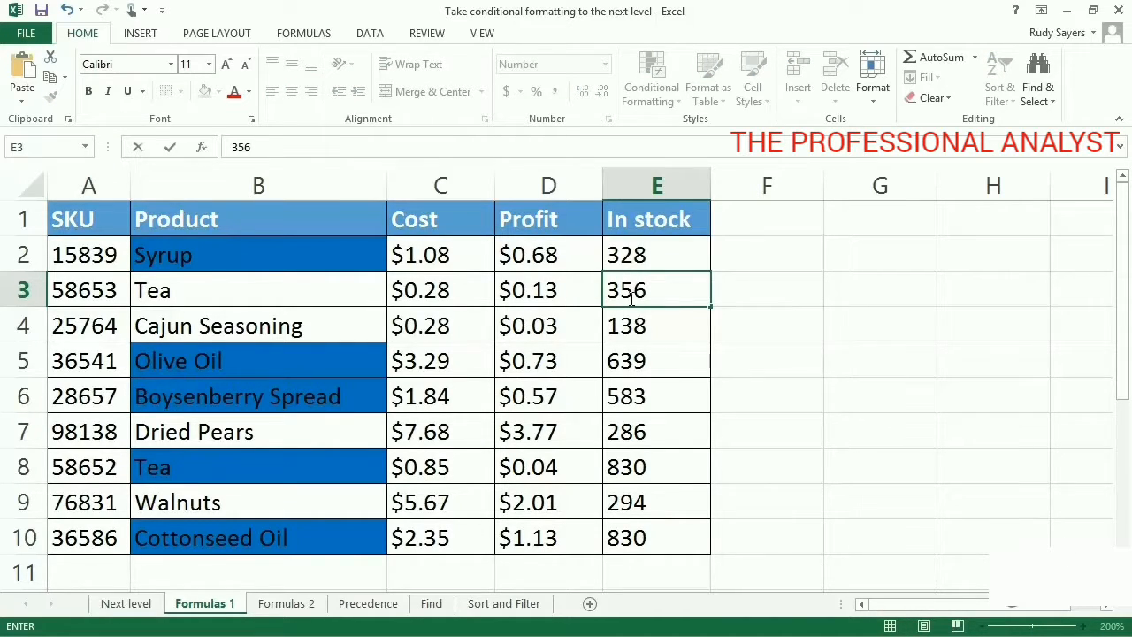
pyautogui.press('Return')
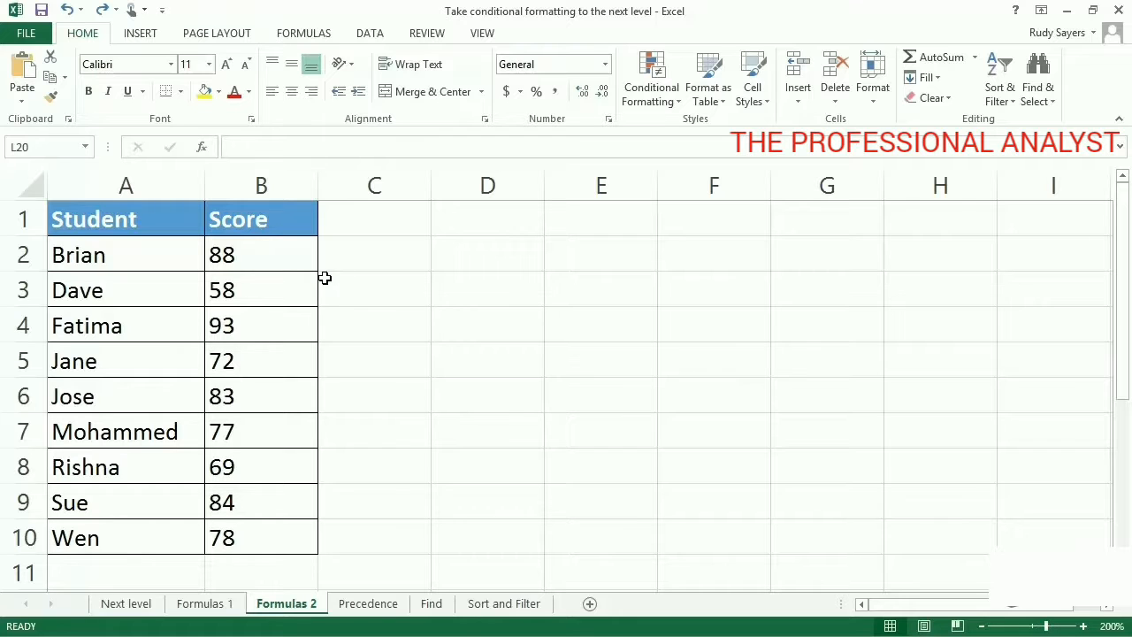
# Start a formula-based conditional formatting rule for the scores in B2:B10 on the Formulas 2 sheet using =B2>=90.
pyautogui.moveTo(293, 255); pyautogui.dragTo(268, 523)
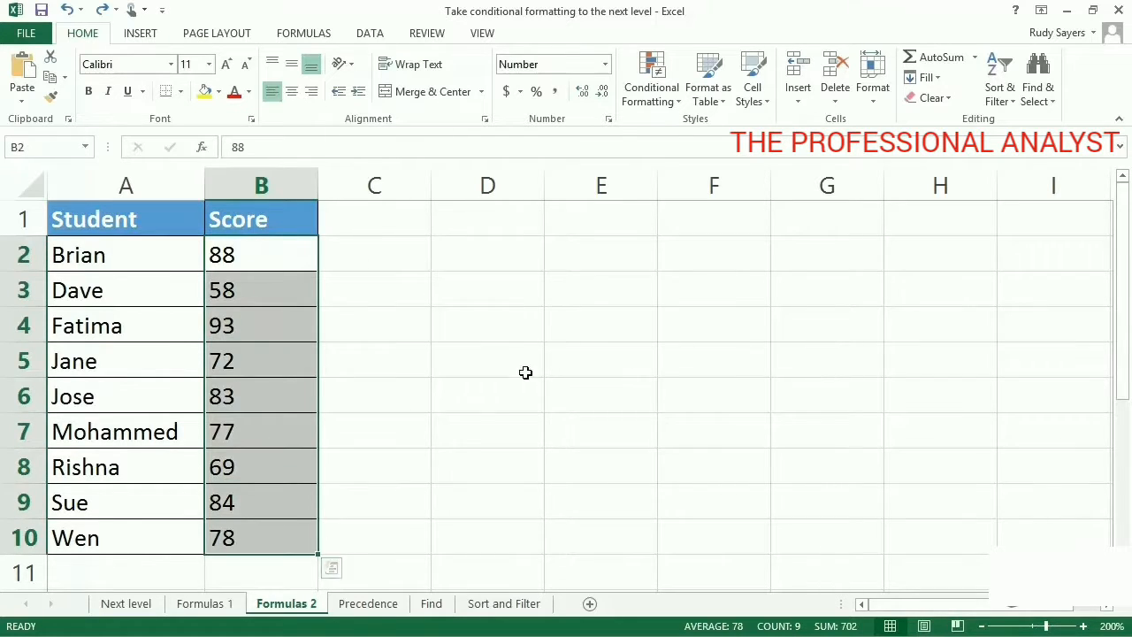
pyautogui.click(651, 92)
pyautogui.click(715, 320)
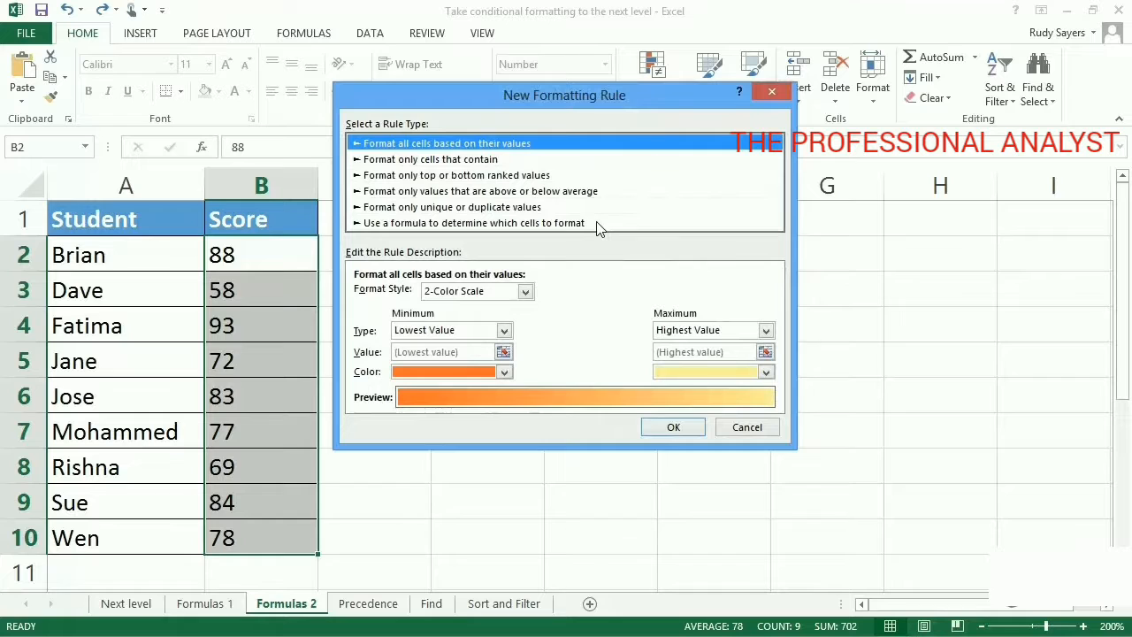
pyautogui.click(596, 222)
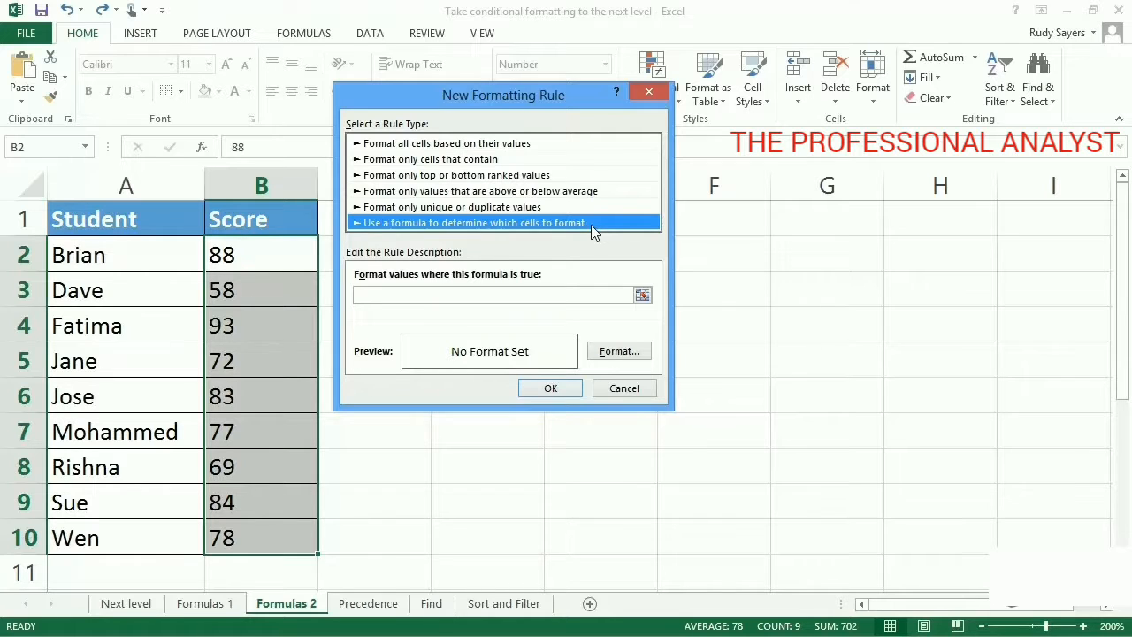
pyautogui.click(572, 296)
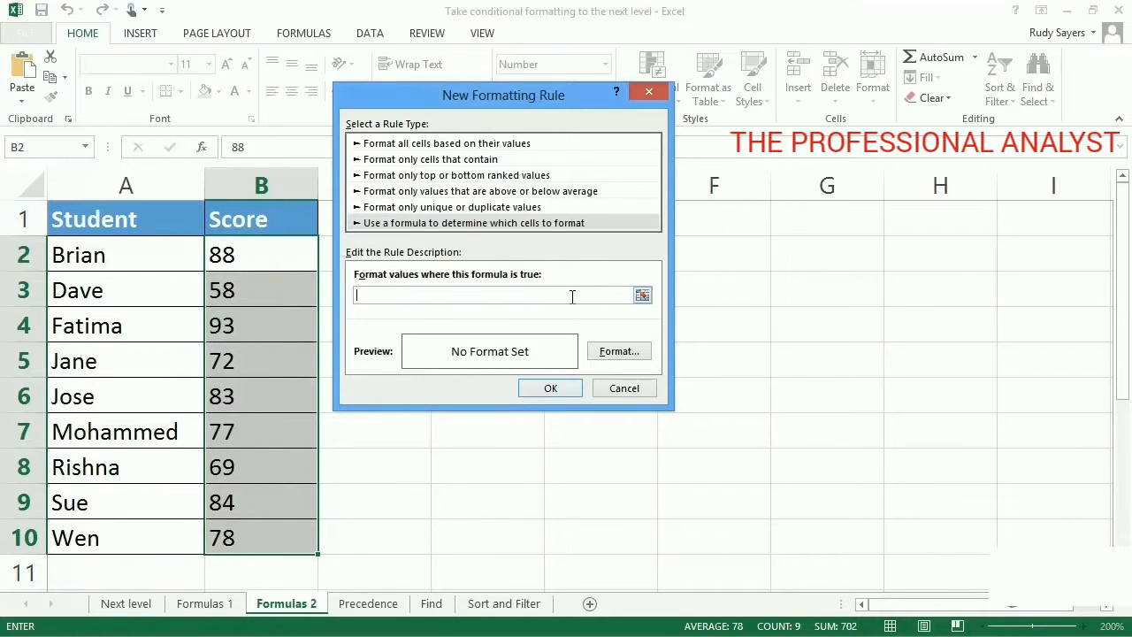
pyautogui.write('=B2>=90')
# Give the =B2>=90 rule a standard green fill and apply it to the scores.
pyautogui.click(613, 352)
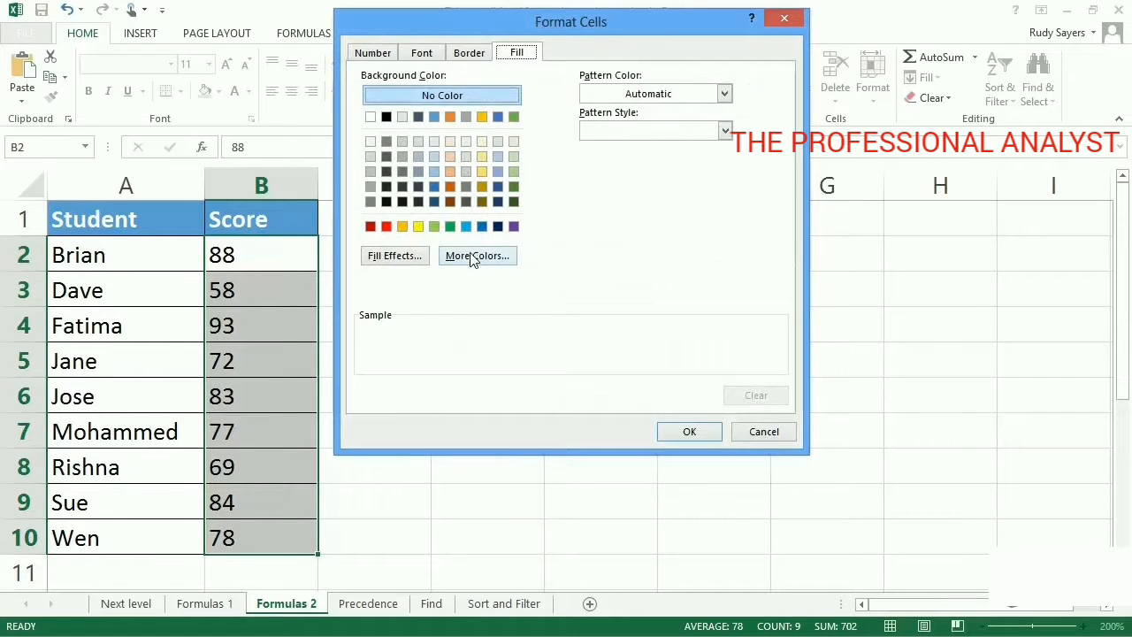
pyautogui.click(449, 229)
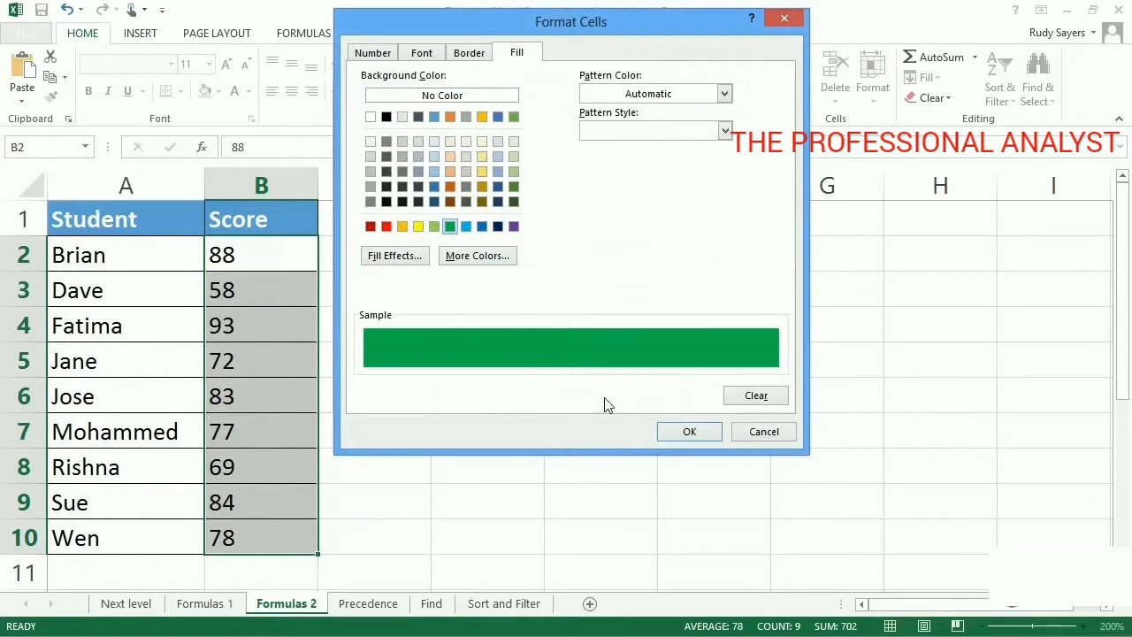
pyautogui.click(688, 434)
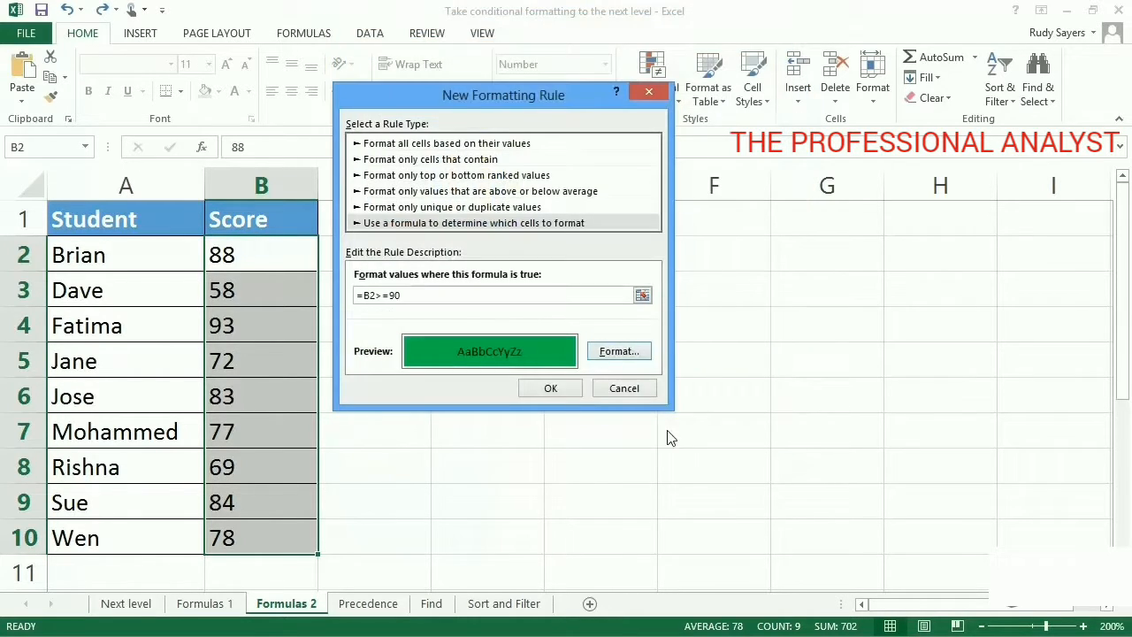
pyautogui.click(548, 391)
pyautogui.click(528, 386)
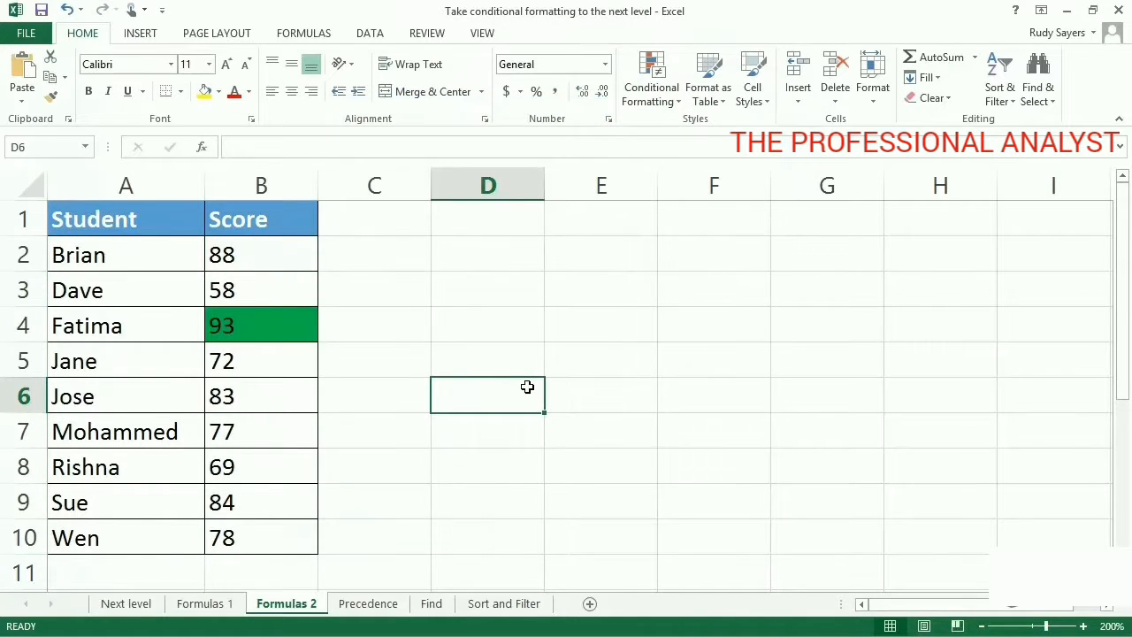
# Start another formula-based conditional formatting rule for the scores in B2:B10 using =AND(B2>=80,B2<90).
pyautogui.moveTo(305, 264); pyautogui.dragTo(288, 534)
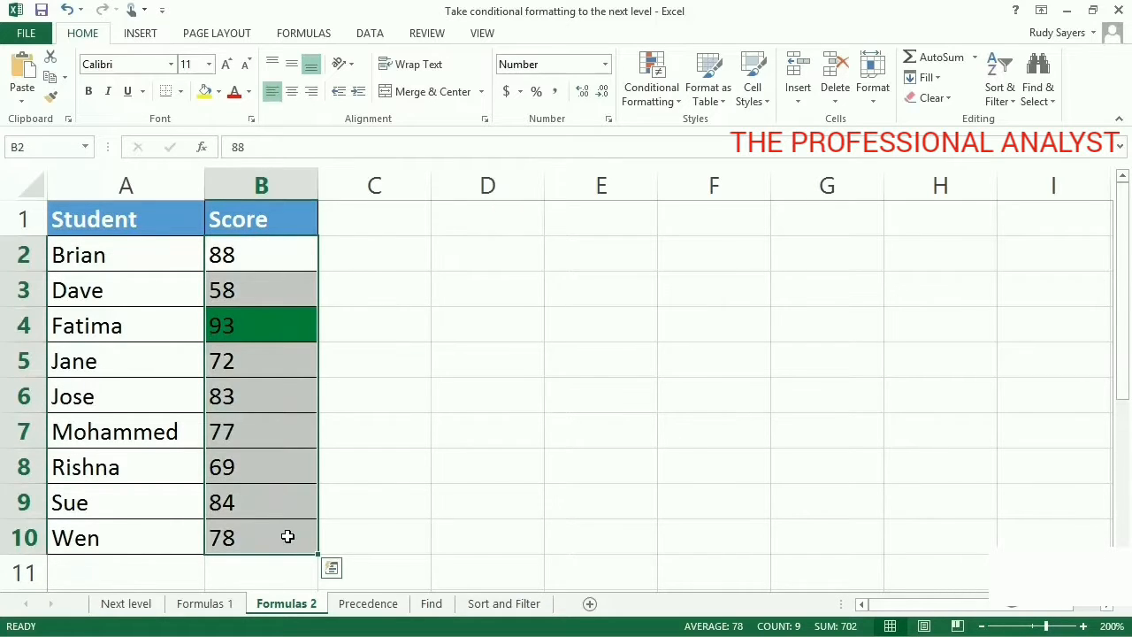
pyautogui.click(669, 101)
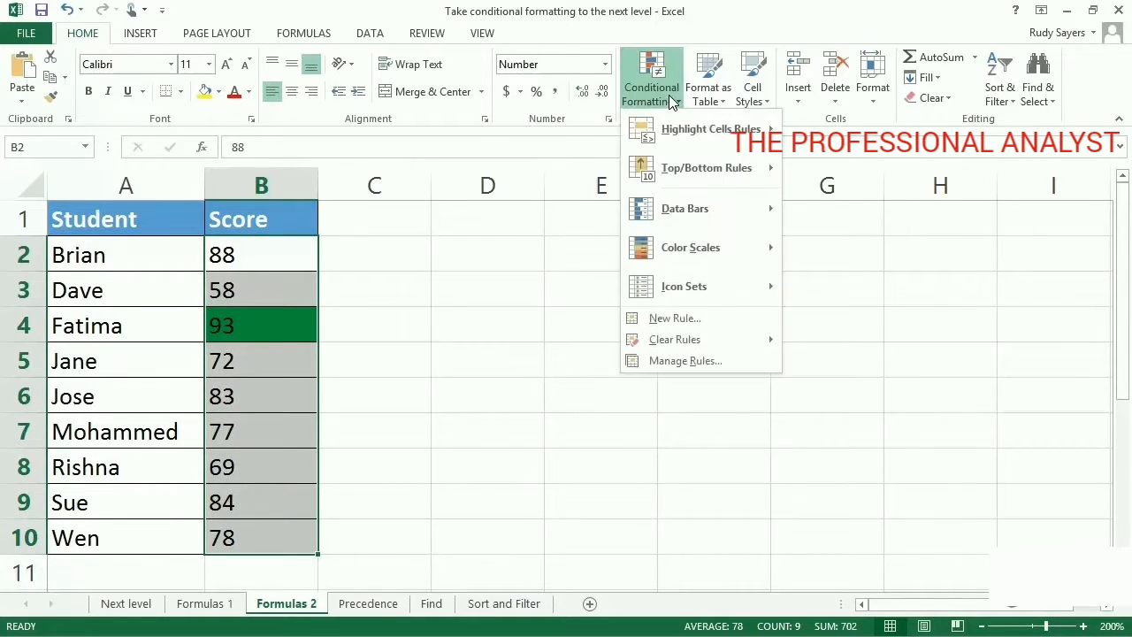
pyautogui.click(704, 321)
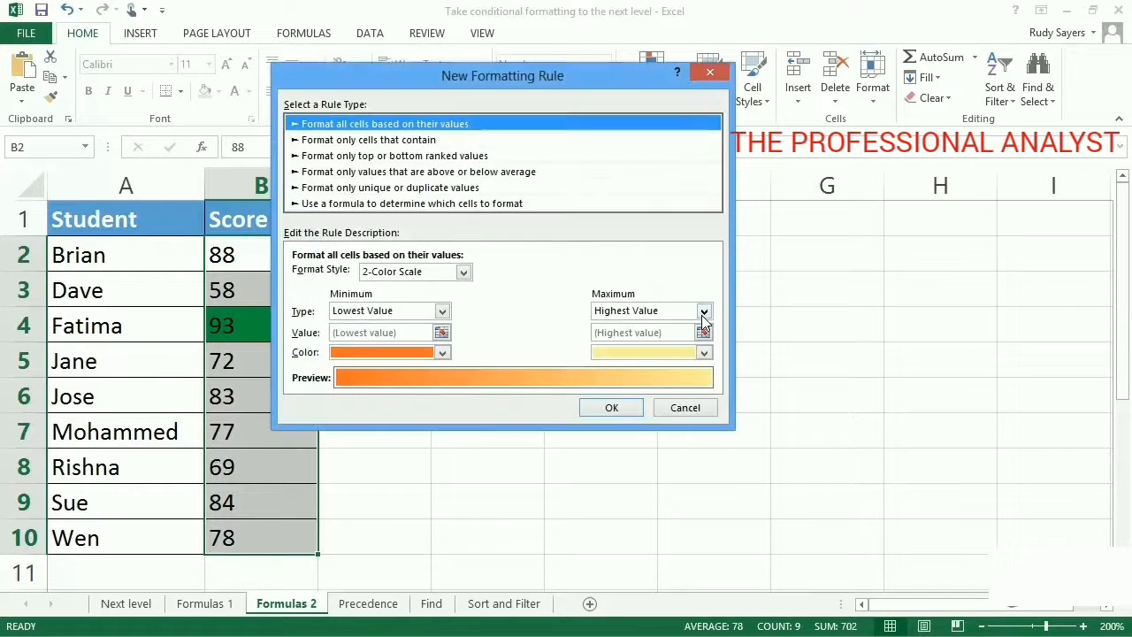
pyautogui.click(543, 204)
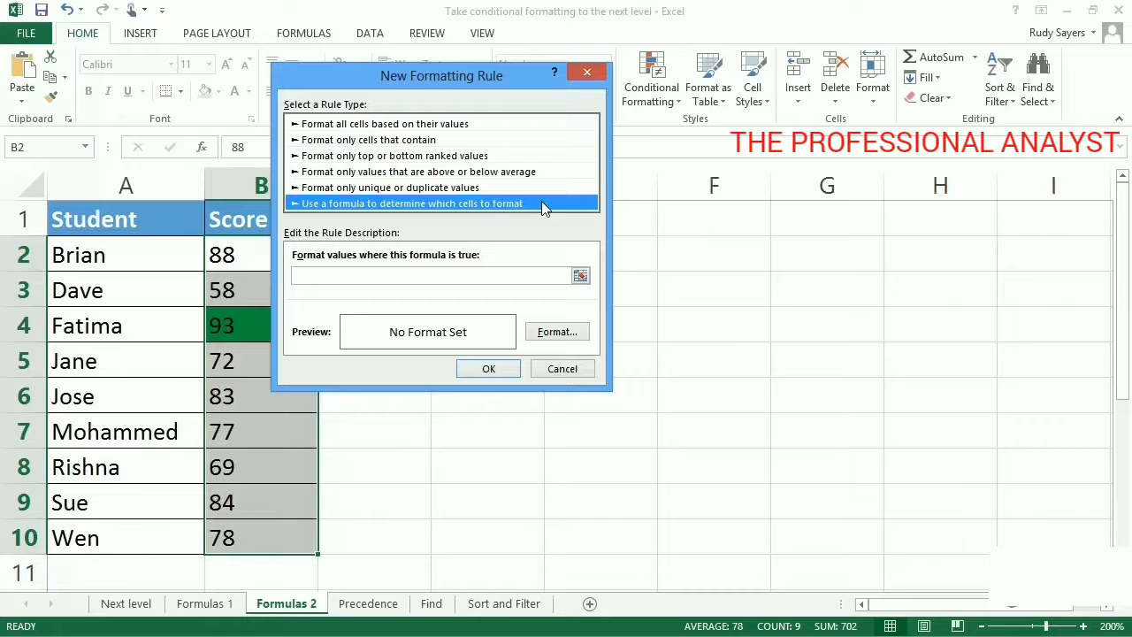
pyautogui.click(523, 275)
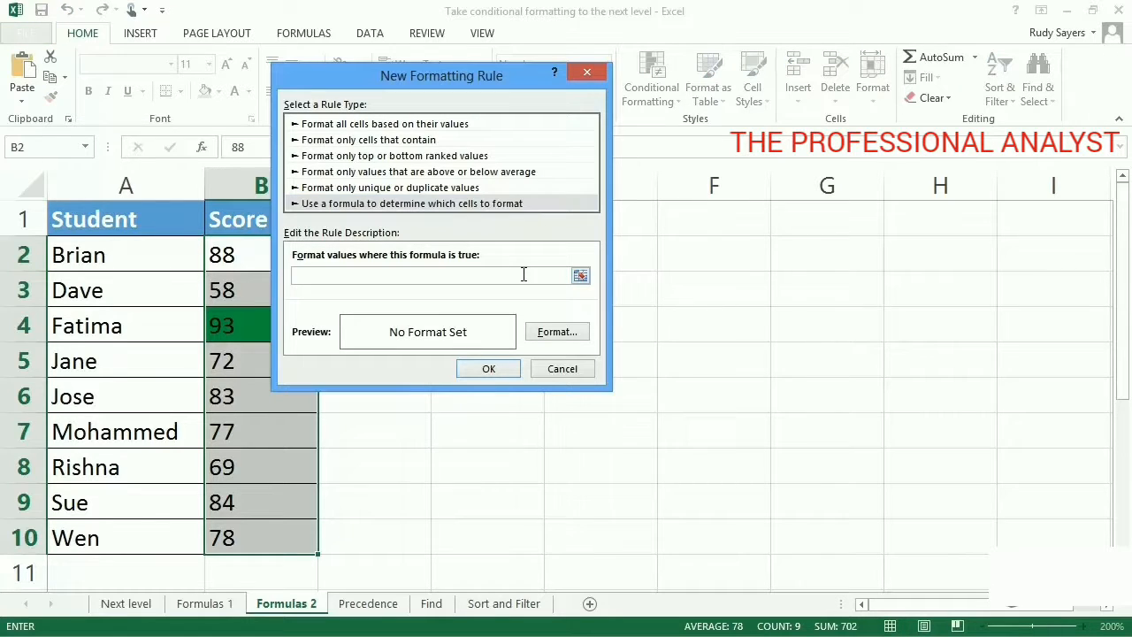
pyautogui.write('=AND(B2>=80,B2<90')
# Give the 80-to-under-90 rule a standard blue fill and apply it to the scores.
pyautogui.click(546, 331)
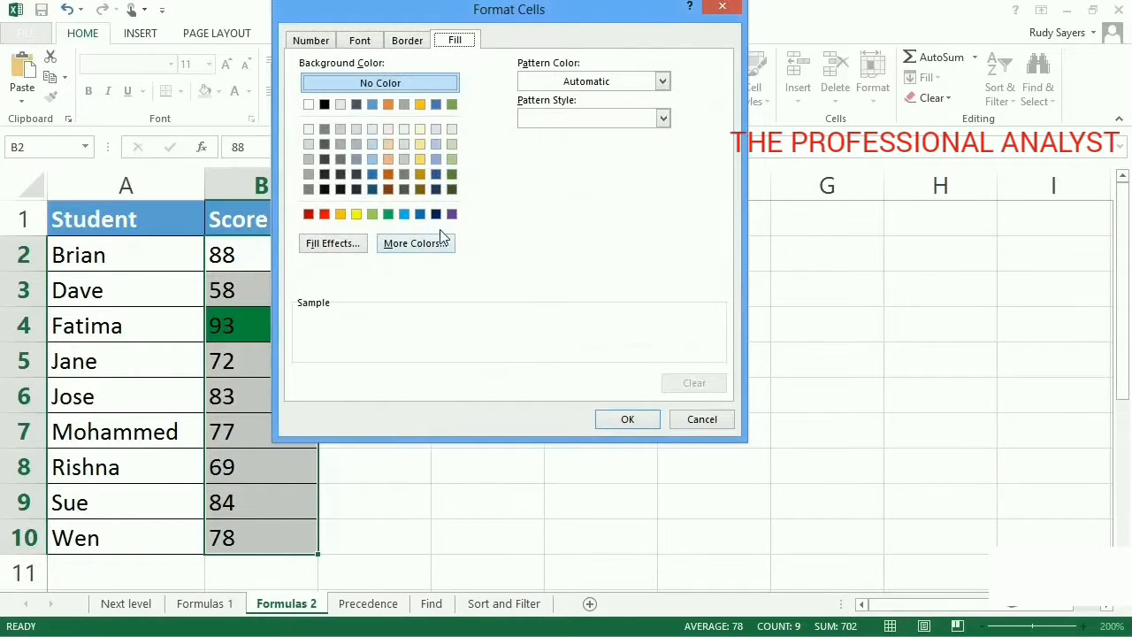
pyautogui.click(420, 214)
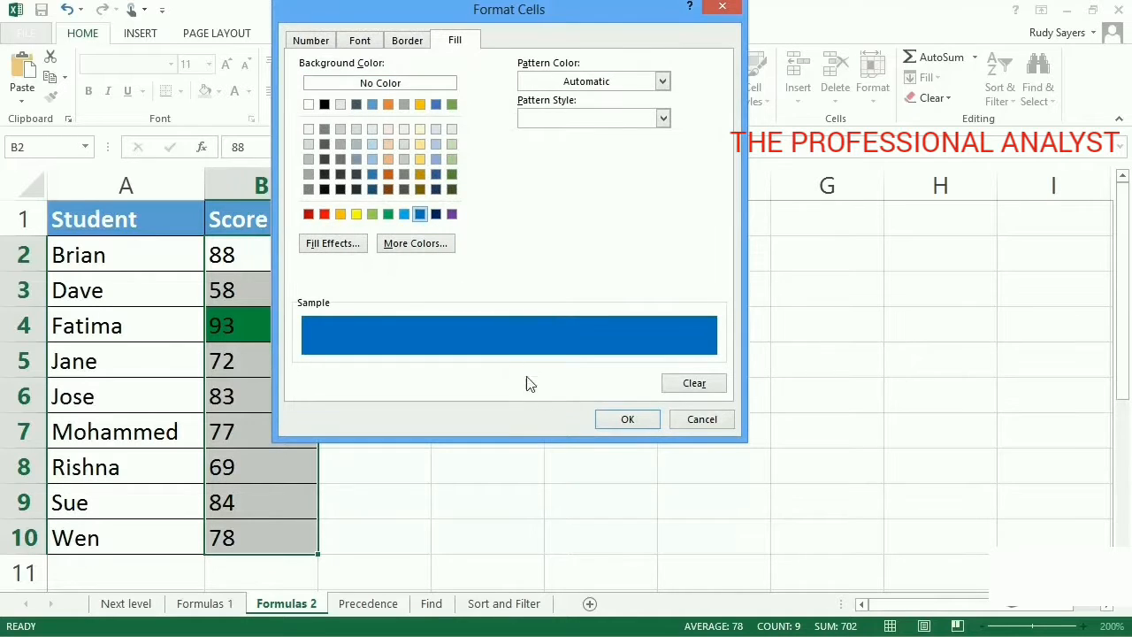
pyautogui.click(610, 421)
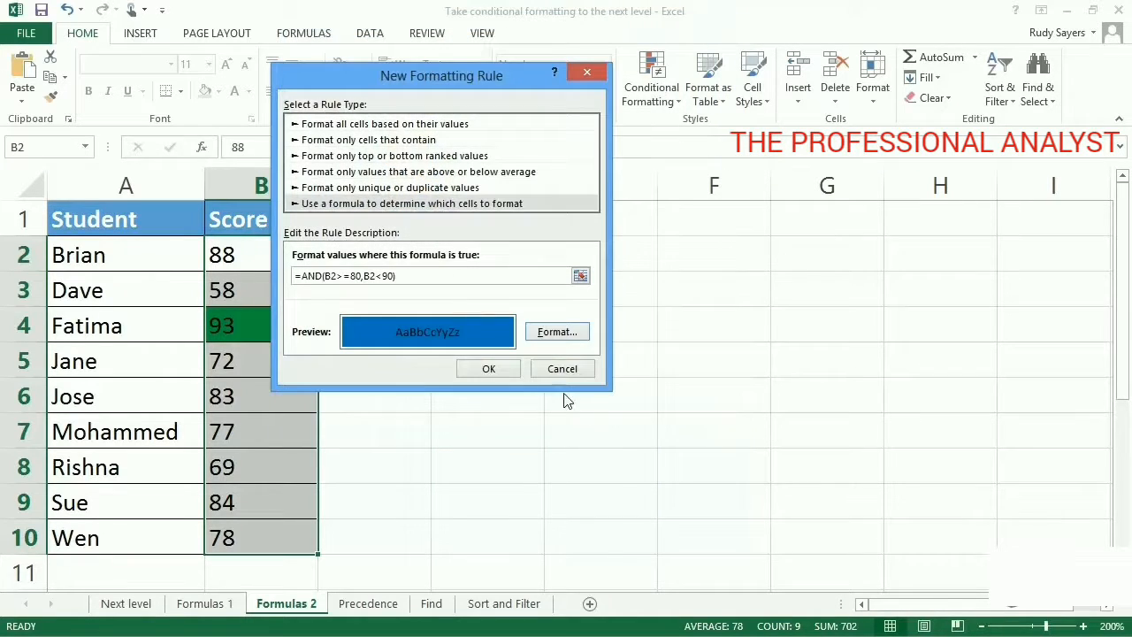
pyautogui.click(493, 371)
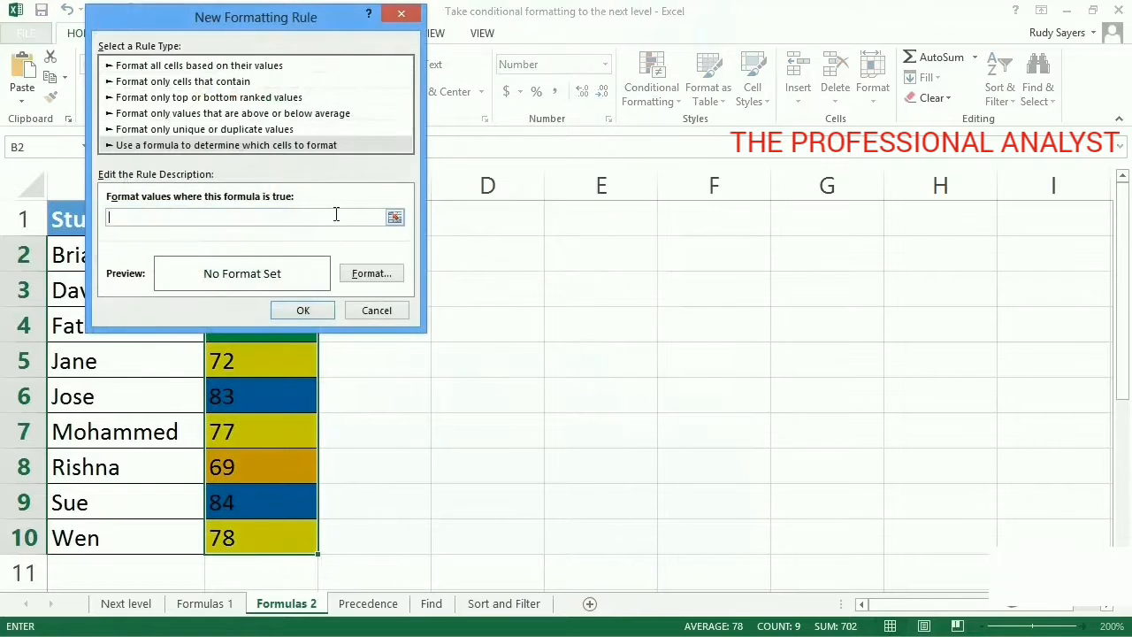
# Complete the score rule with the formula =B2<60 and a red fill, and apply it to B2:B10.
pyautogui.write('=')
pyautogui.click(367, 273)
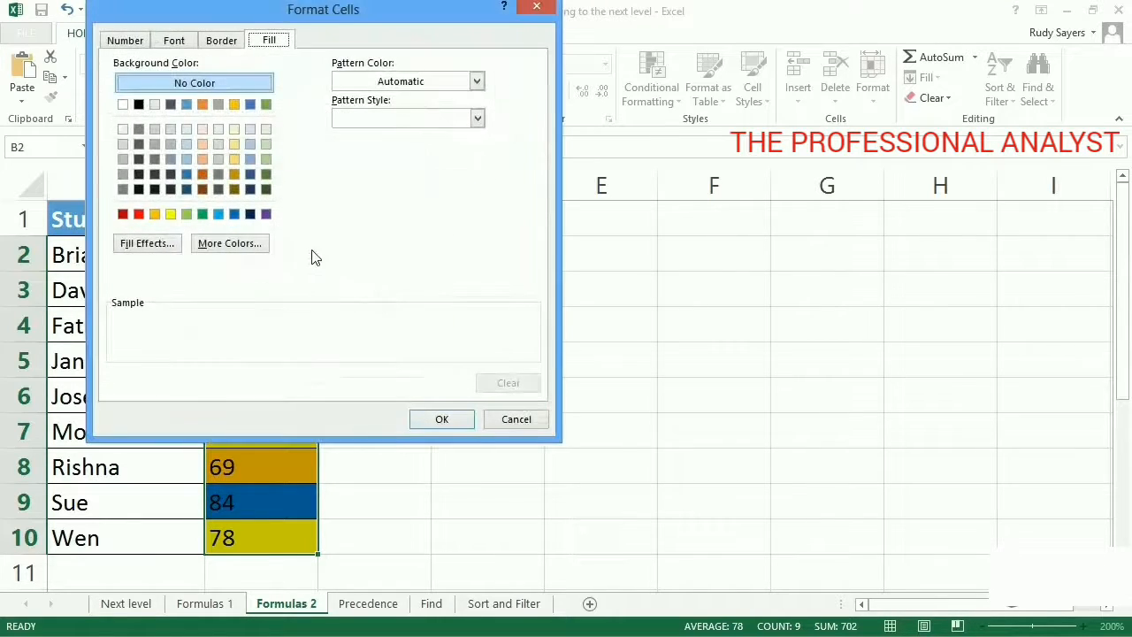
pyautogui.click(139, 214)
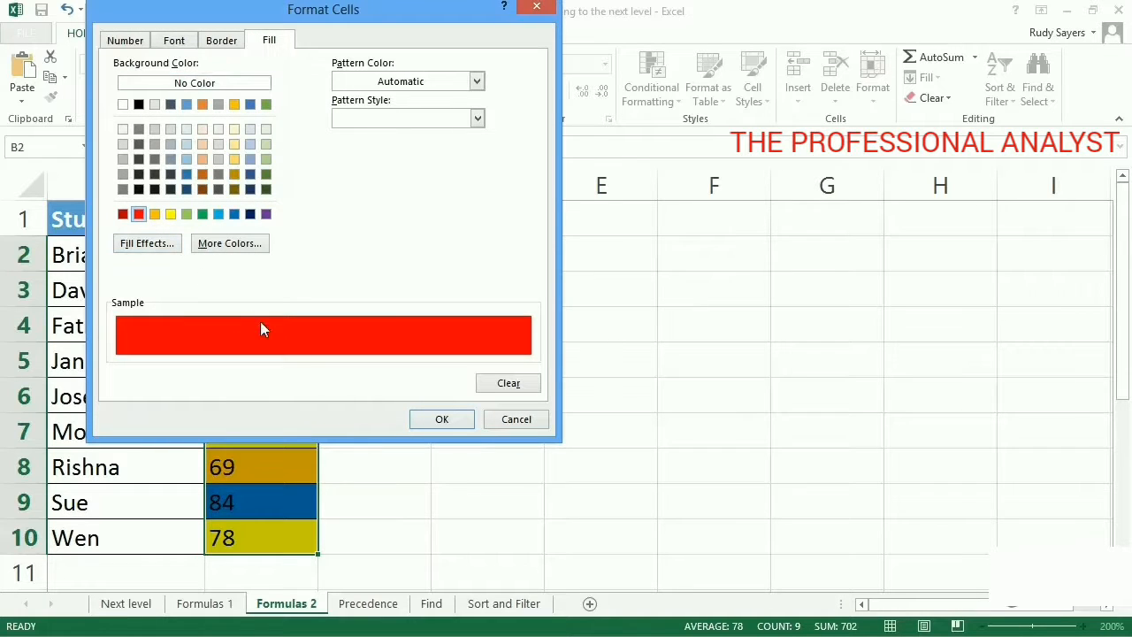
pyautogui.click(434, 419)
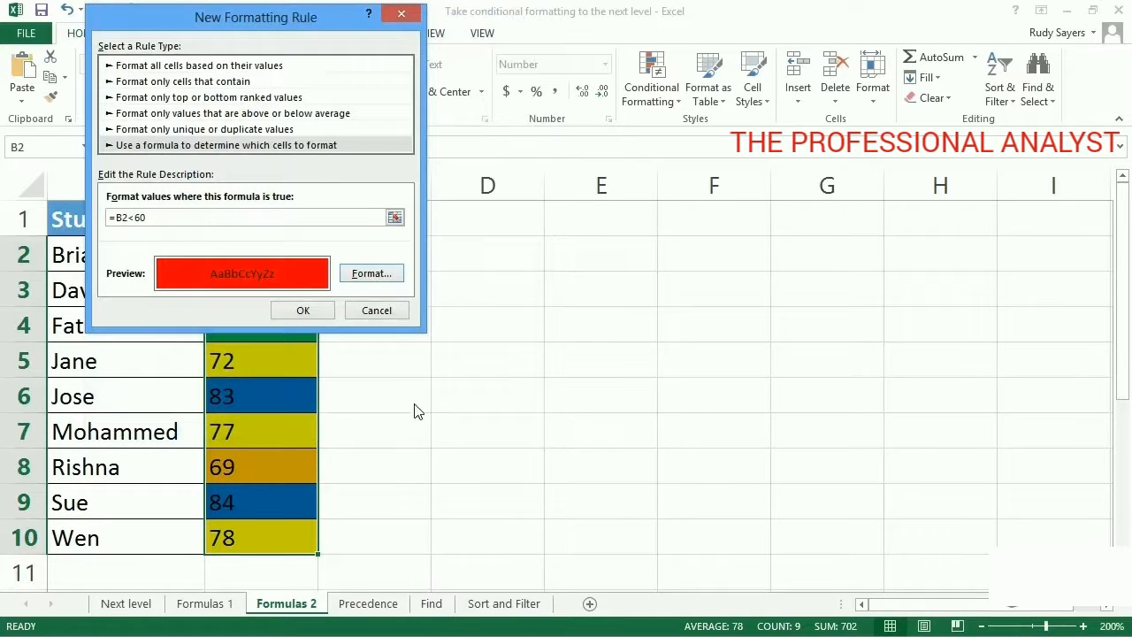
pyautogui.click(314, 311)
pyautogui.click(352, 364)
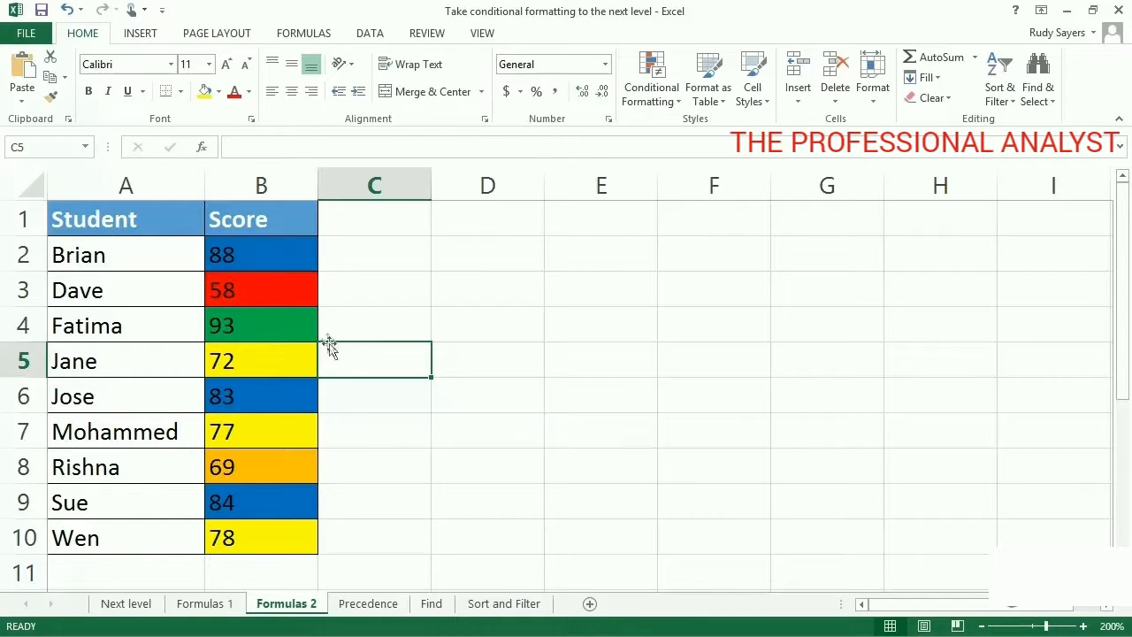
# Open the Conditional Formatting Rules Manager for the scores in B2:B10 to review their rules.
pyautogui.moveTo(279, 259); pyautogui.dragTo(288, 528)
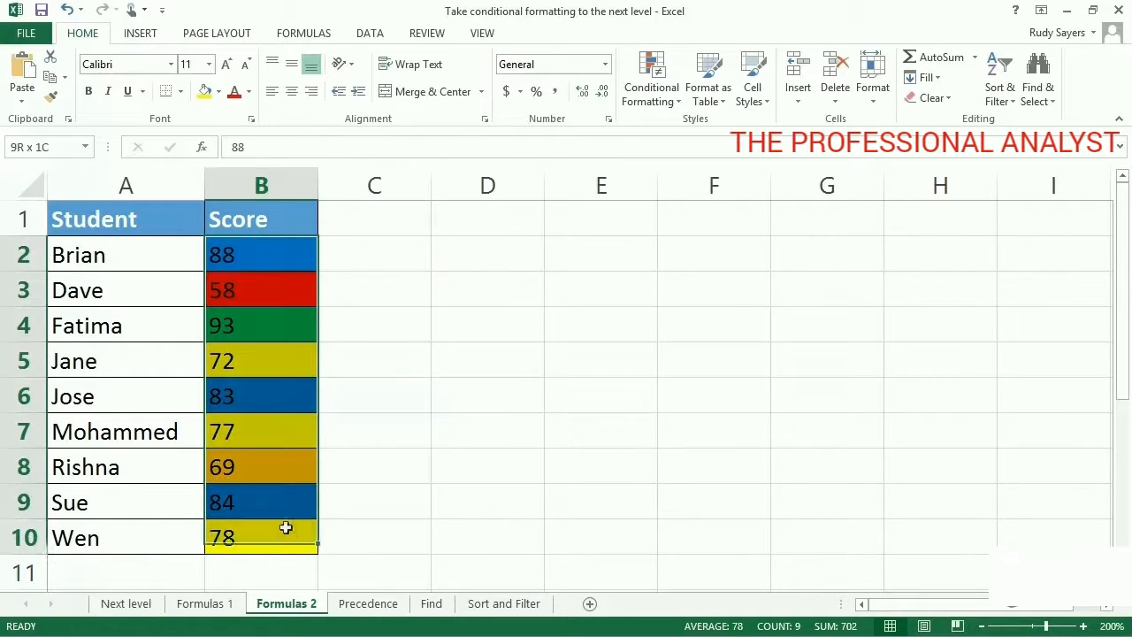
pyautogui.click(668, 104)
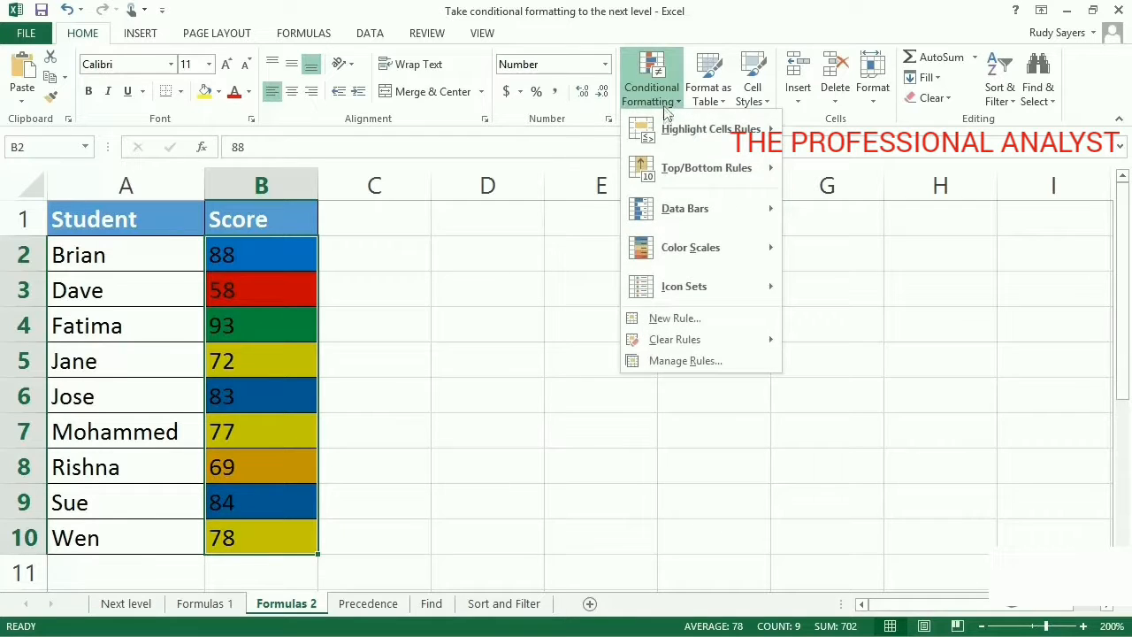
pyautogui.click(741, 361)
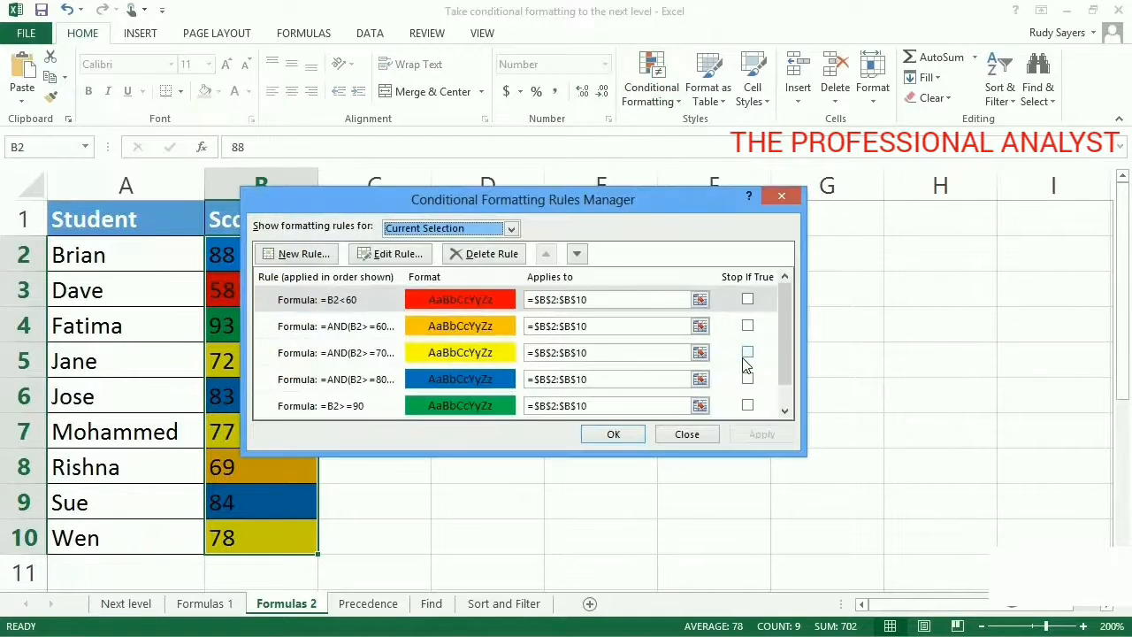